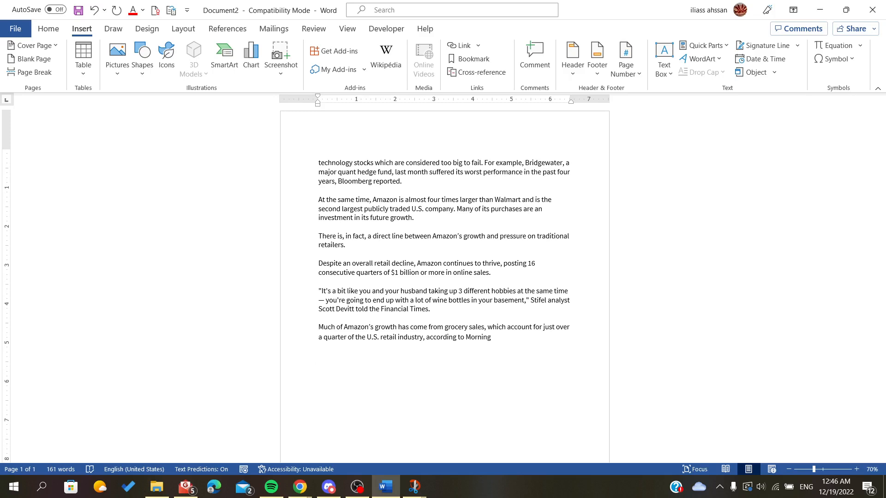
Insert a hyperlink to the Adobe folder in Documents on the blank line below the last paragraph
left_click(48, 29)
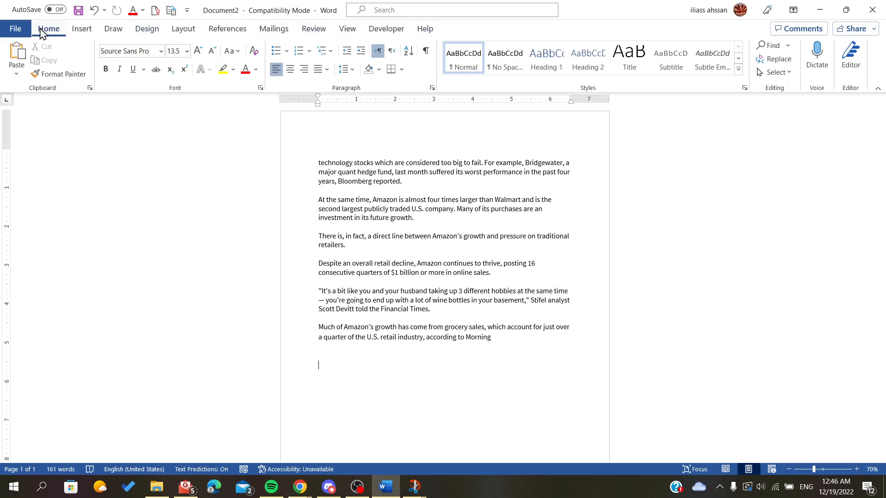
left_click(82, 35)
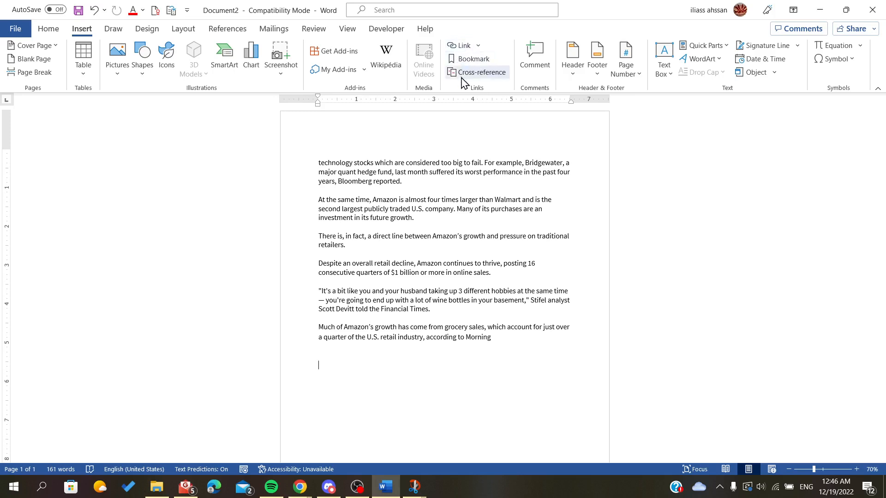
left_click(460, 48)
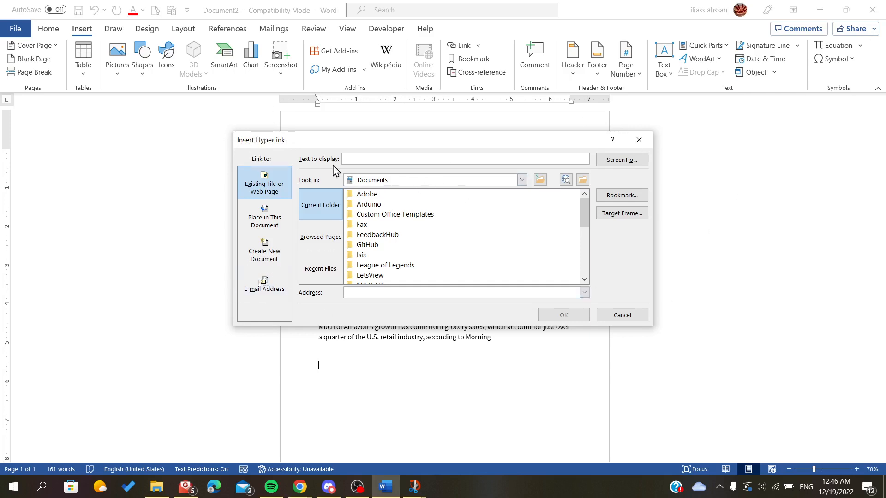
left_click(269, 222)
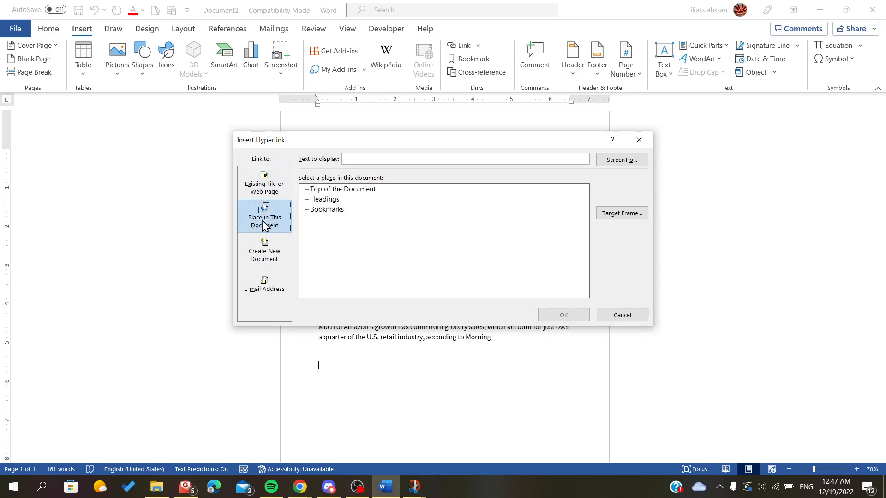
left_click(261, 251)
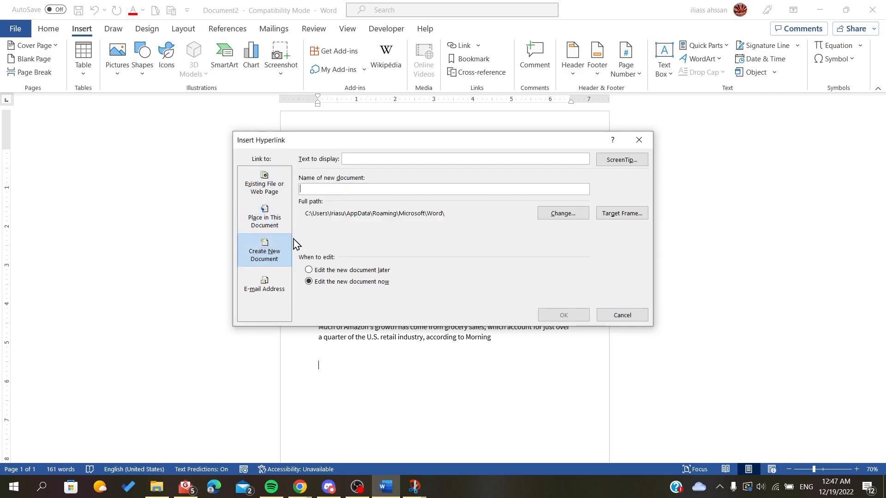
left_click(258, 260)
left_click(257, 280)
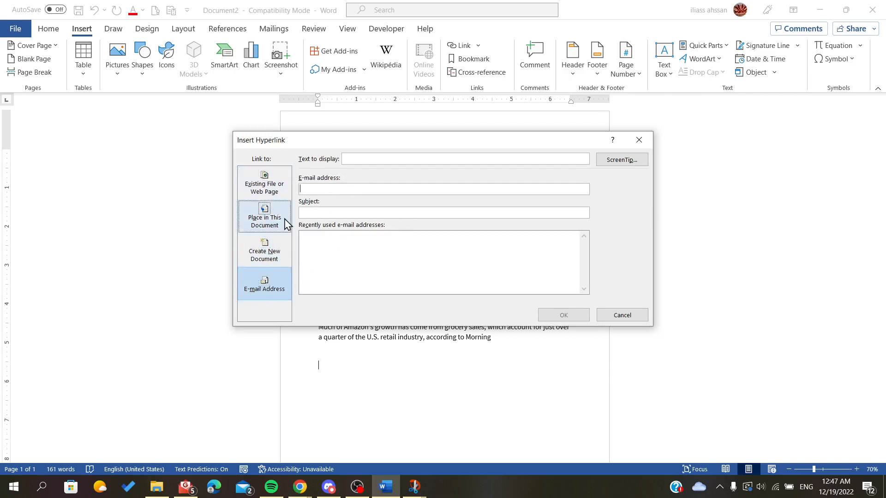
left_click(261, 197)
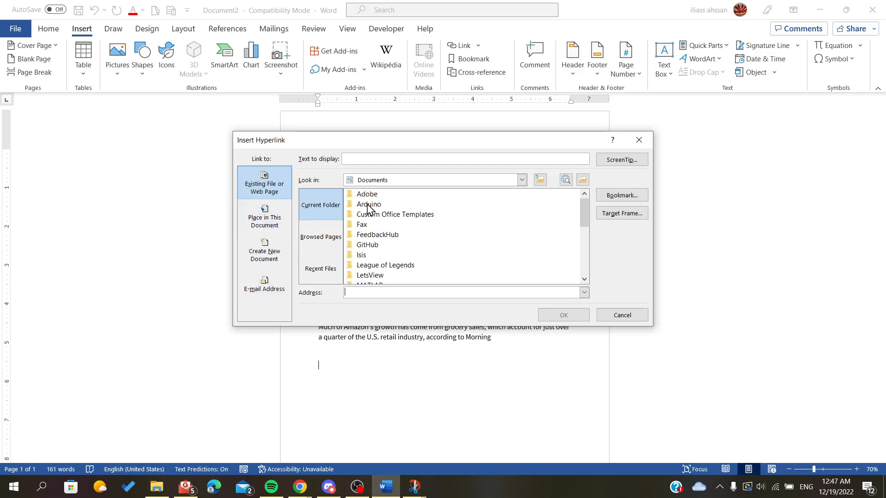
left_click(396, 197)
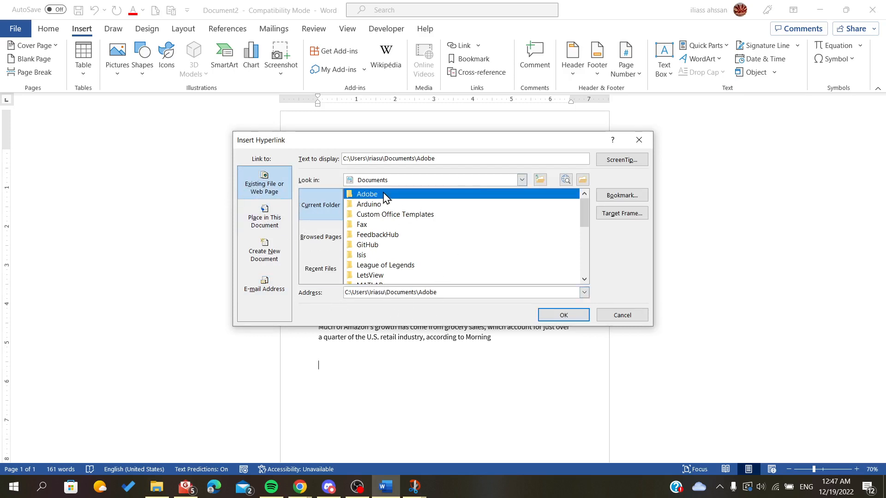
left_click(549, 316)
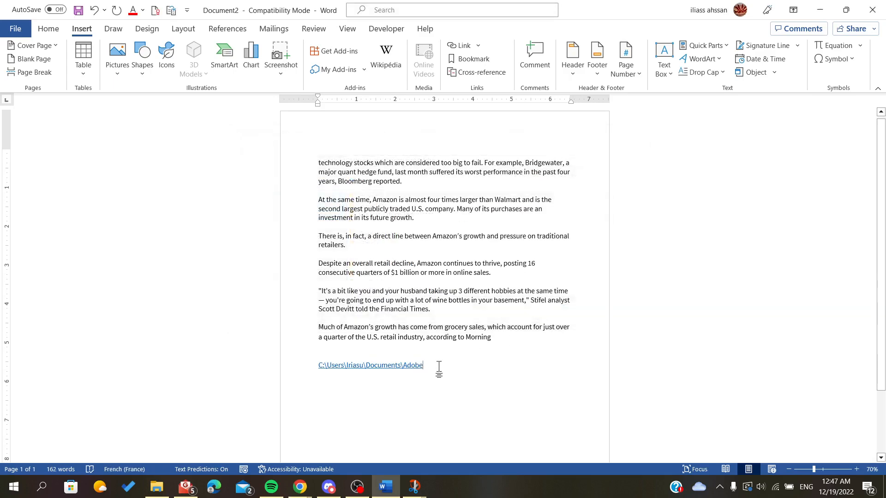
Follow the Adobe folder link, accepting the security notice, and close the opened folder window
left_click_drag(349, 365, 413, 373)
left_click(338, 395)
left_click(414, 368)
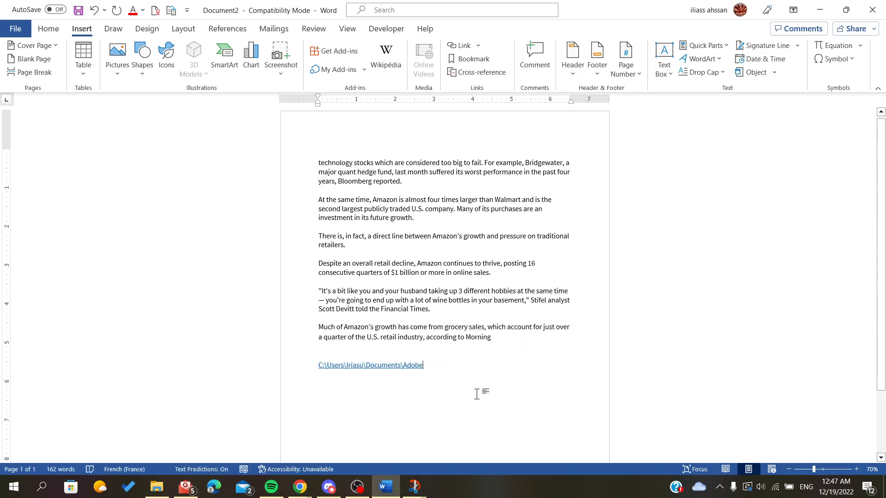
left_click(359, 369, "ctrl")
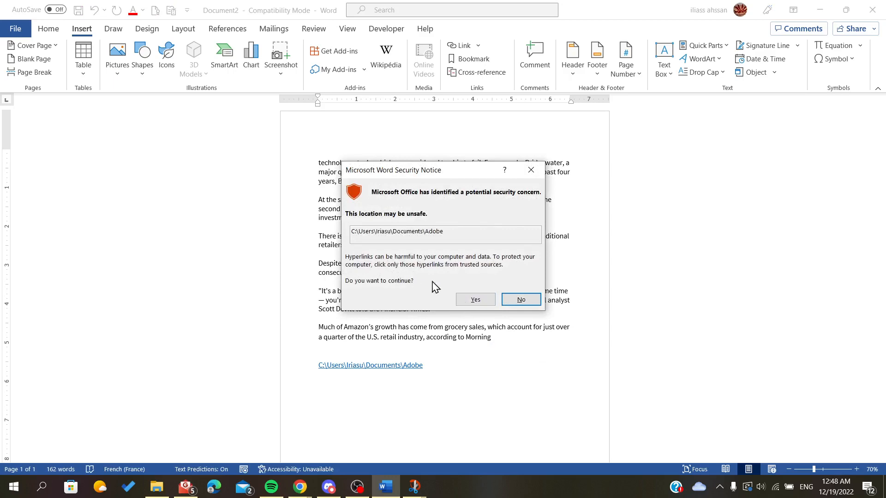
left_click(475, 300)
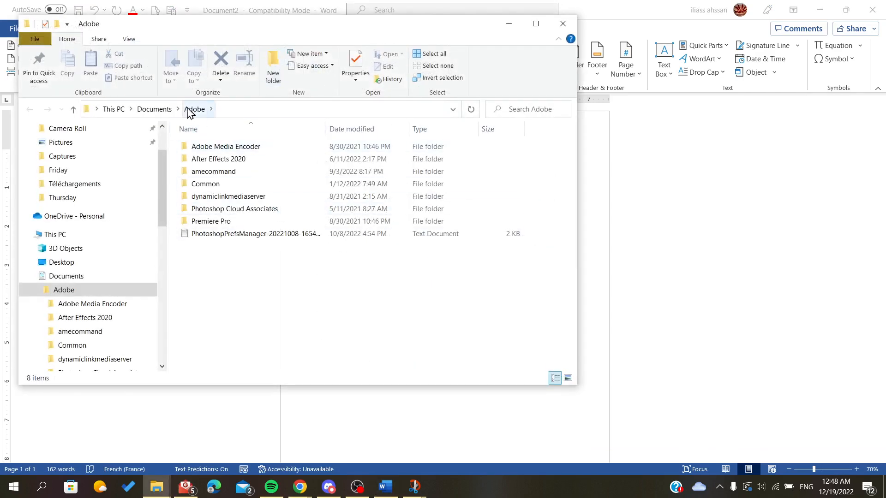
left_click(567, 26)
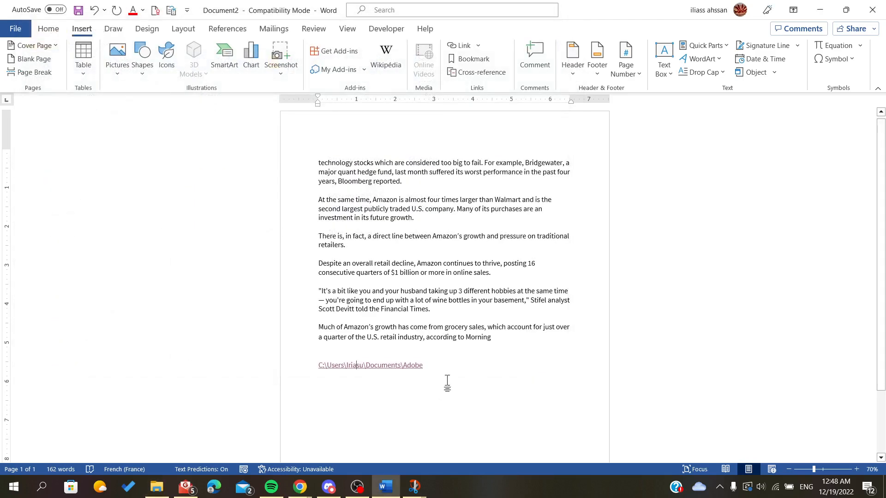
Replace the Adobe folder link with a hyperlink displaying "Link to website" and pointing to google.com
left_click_drag(446, 364, 317, 367)
key("Delete")
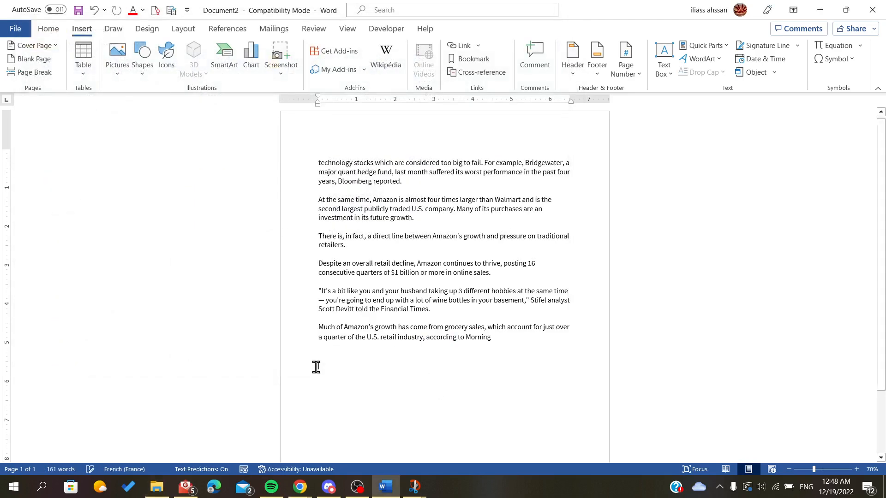
left_click(461, 44)
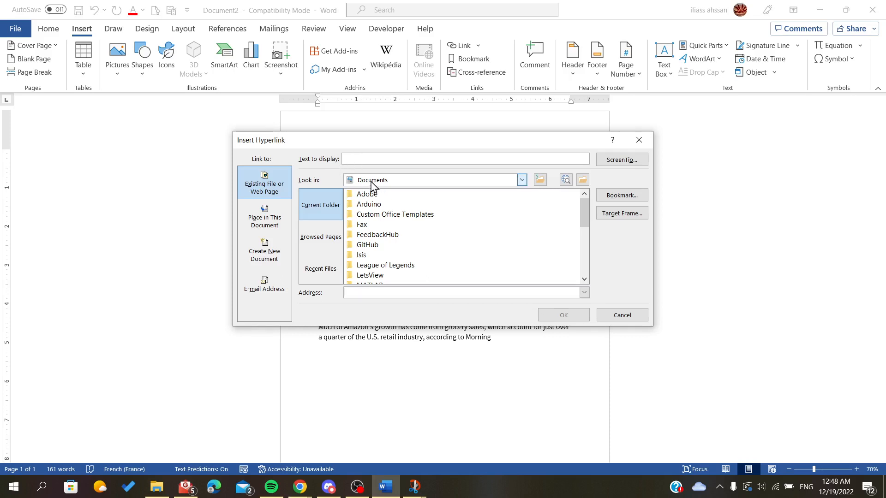
left_click(362, 159)
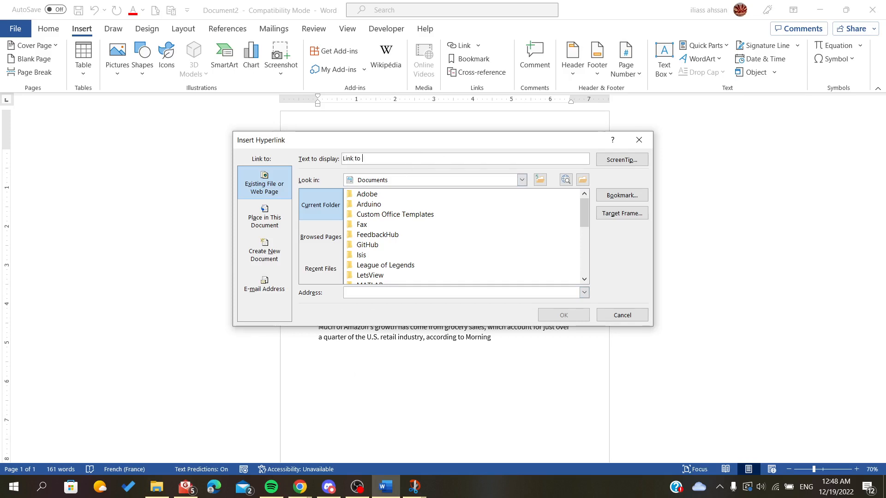
type("ite")
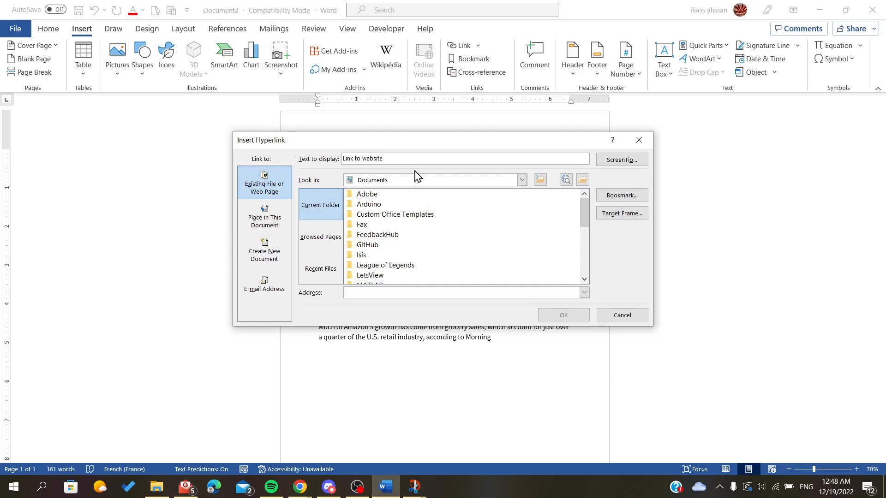
left_click(401, 291)
type("google.com")
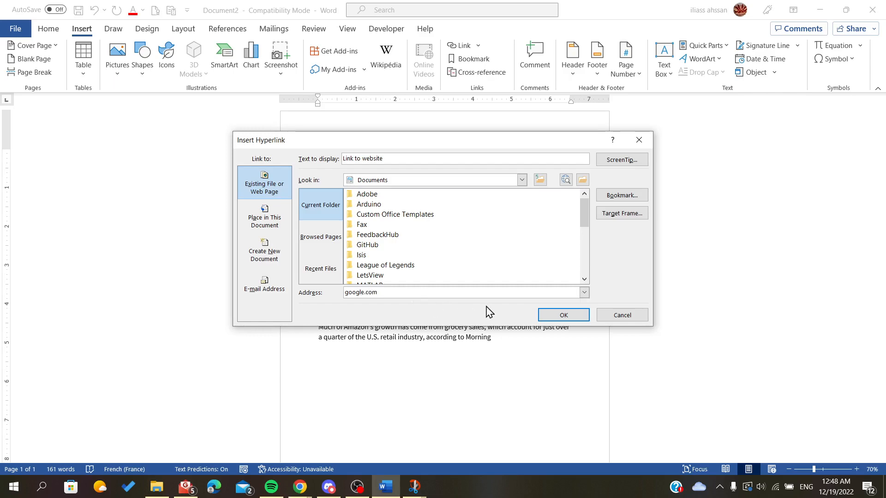
left_click(561, 316)
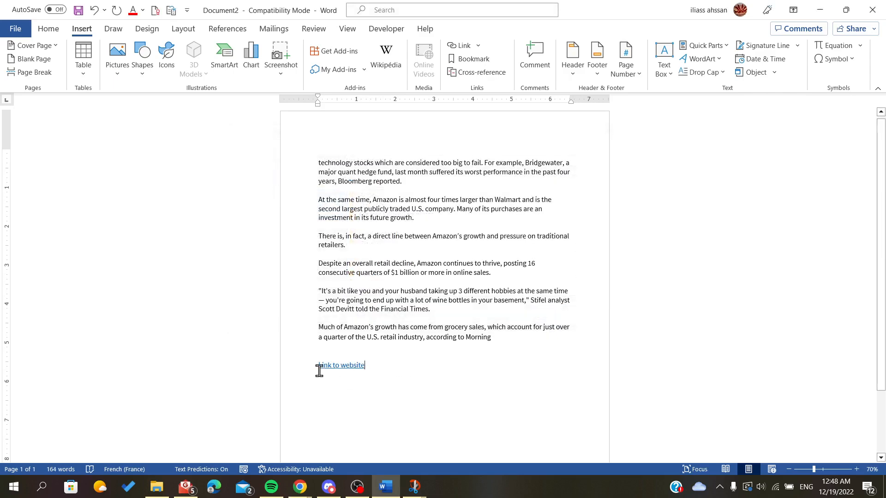
Try to follow the "Link to website" hyperlink to its address
mouse_move(315, 366)
left_mouse_down()
mouse_move(376, 368)
mouse_move(312, 367)
left_mouse_up()
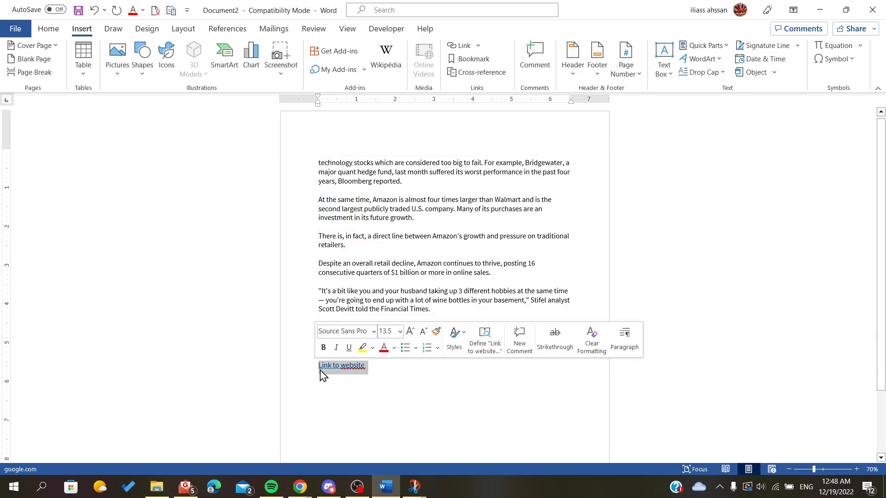
left_click(320, 376)
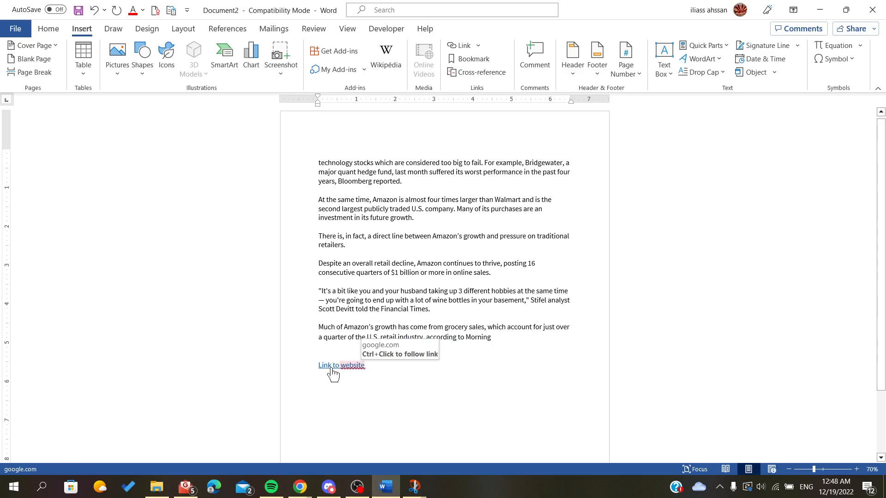
left_click(332, 369, "ctrl")
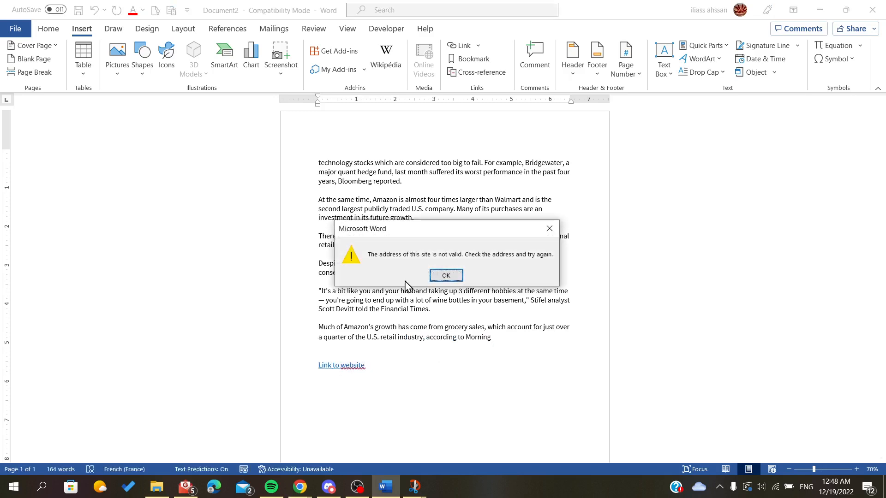
left_click(445, 275)
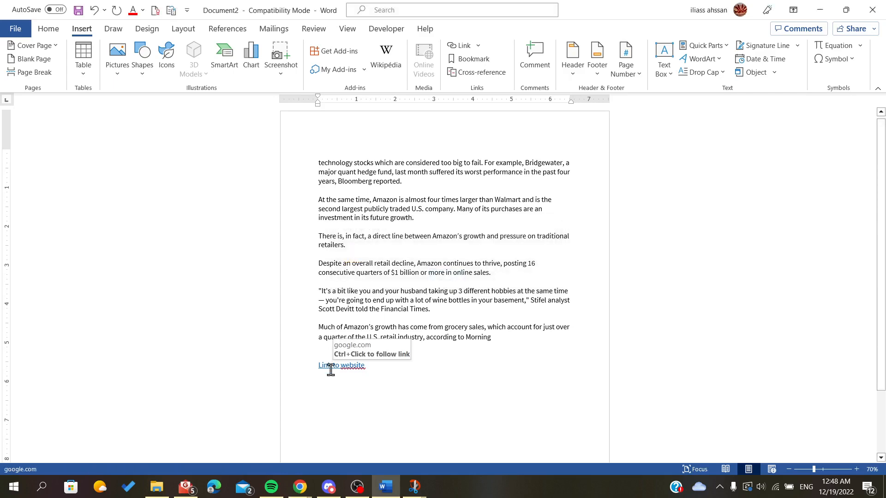
right_click(331, 369)
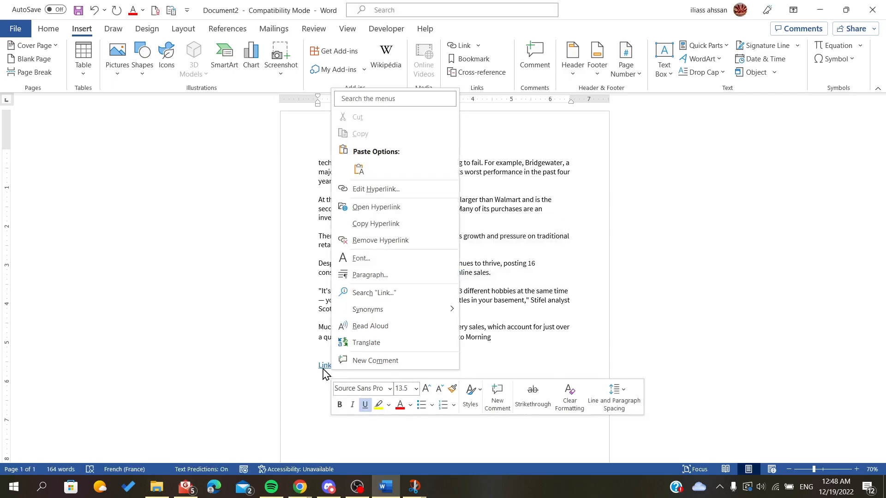
left_click(372, 190)
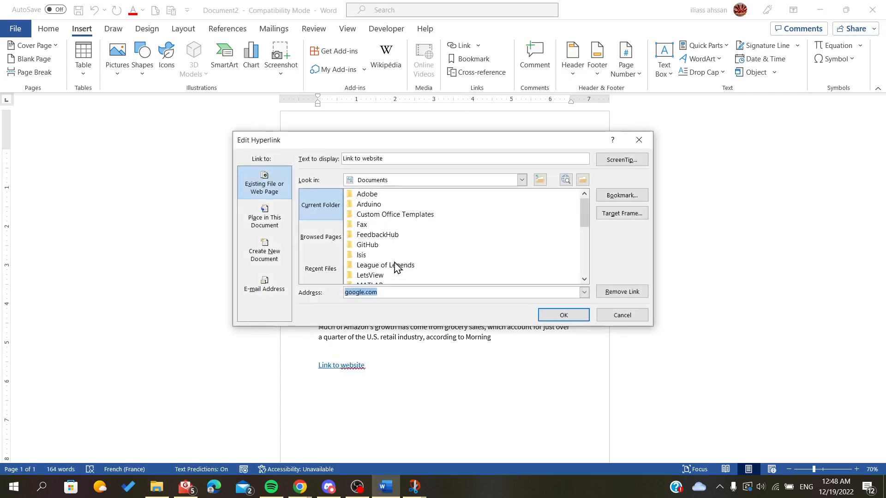
left_click(387, 293)
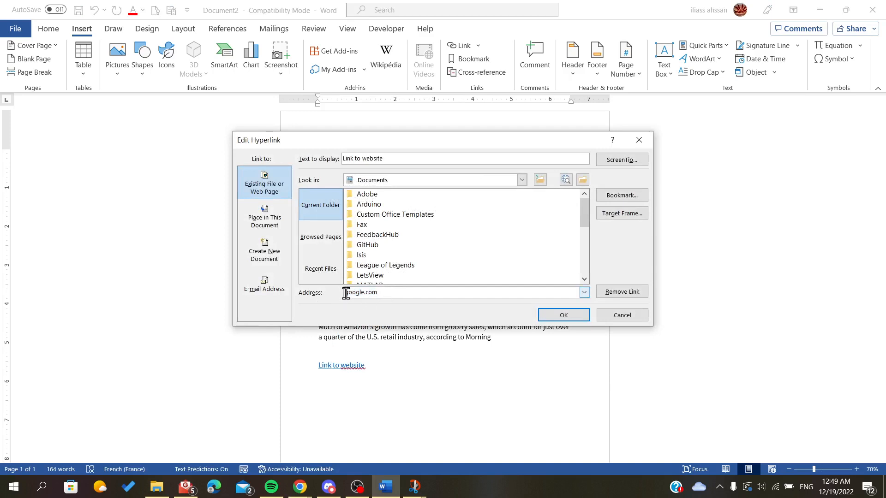
type("www.")
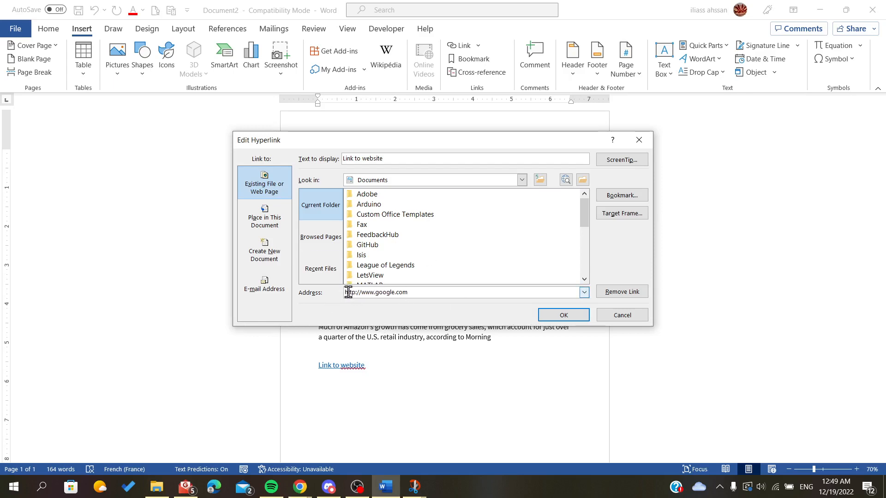
left_click(563, 315)
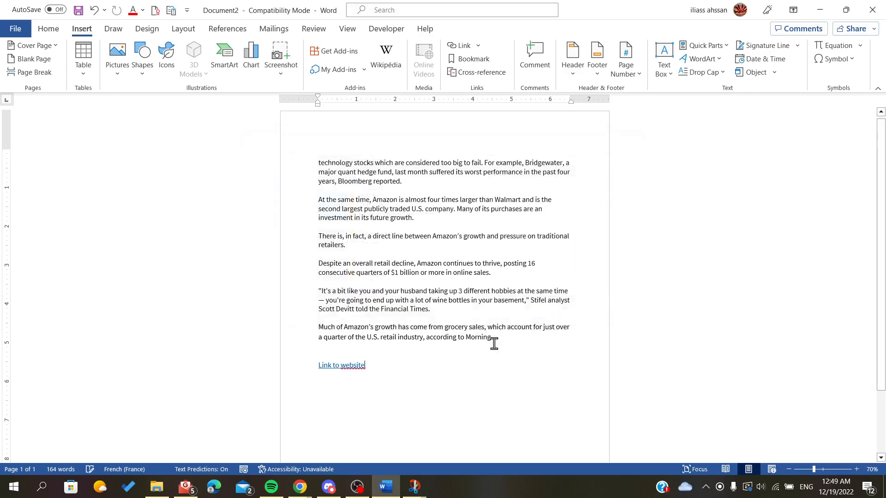
Test the "Link to website" hyperlink in the browser and delete the link from the document
left_click(344, 365, "ctrl")
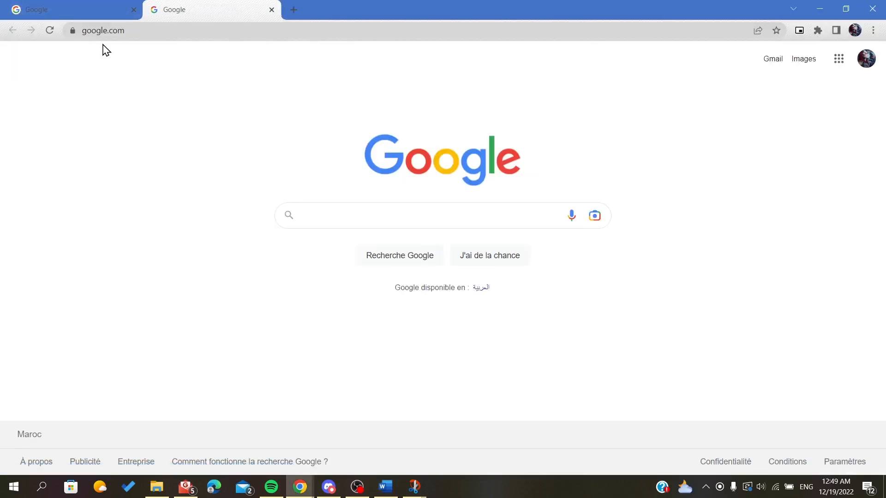
left_click(881, 7)
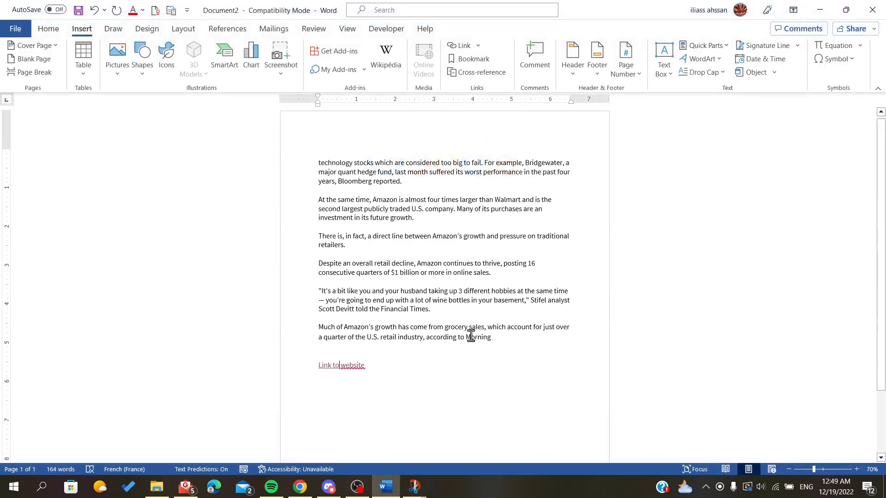
left_click_drag(412, 365, 298, 368)
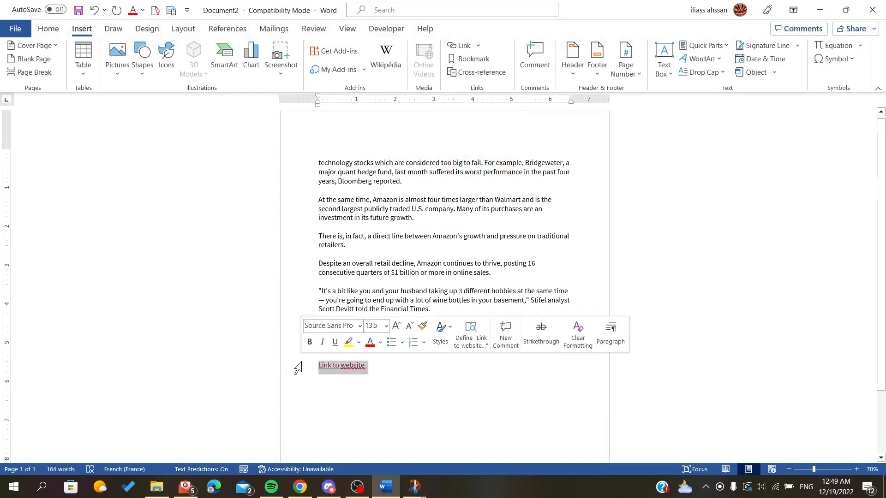
key("BackSpace")
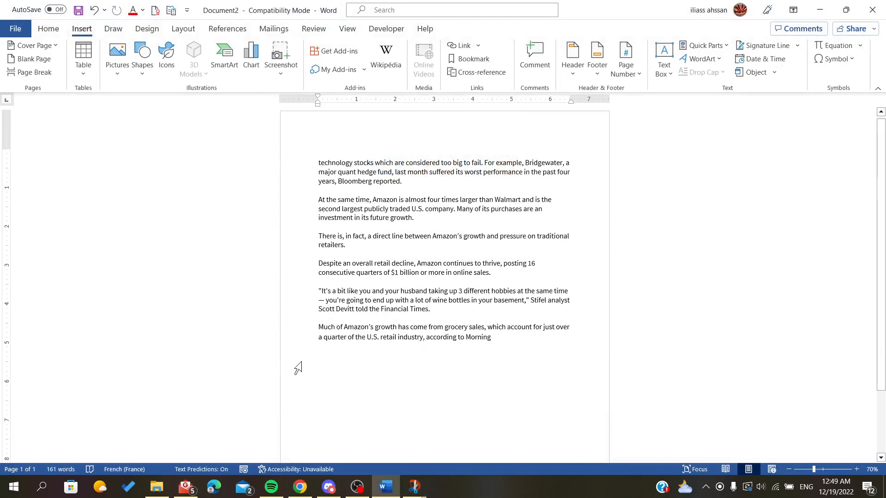